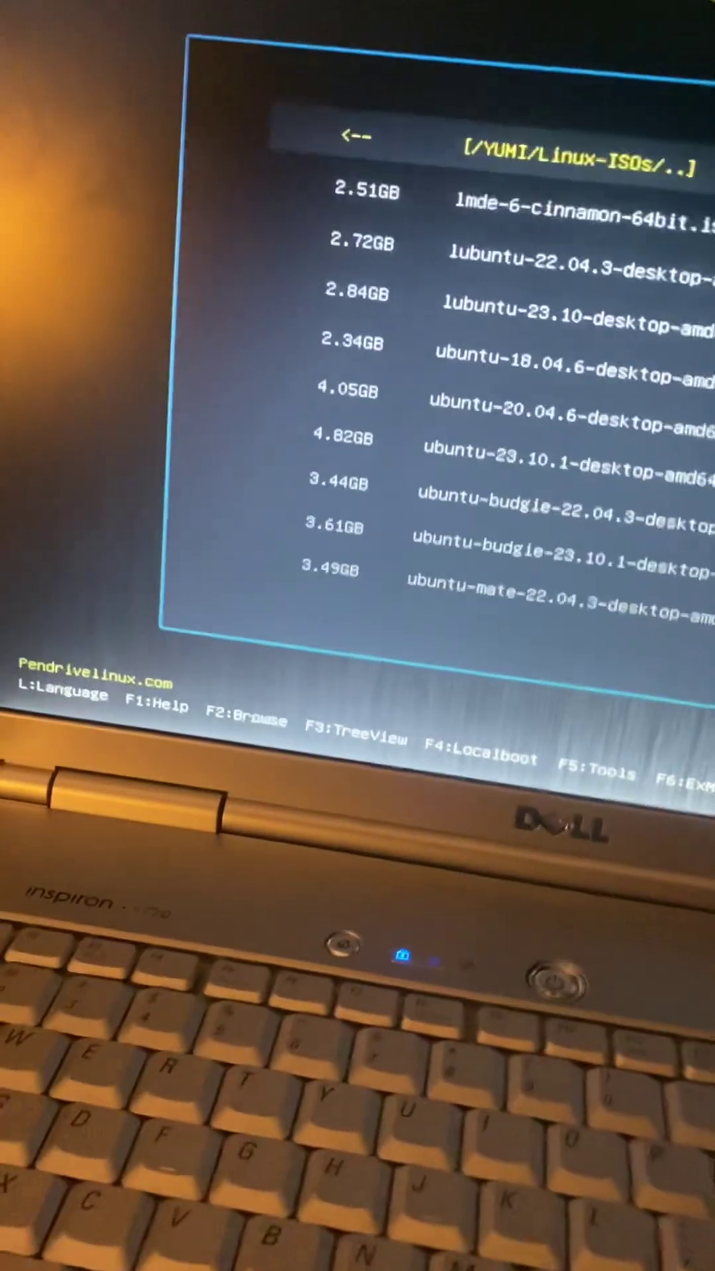
Step: Move the Linux-ISOs list selection down toward ubuntu-18.04.6-desktop-amd64.iso
key(Down)
key(Down)
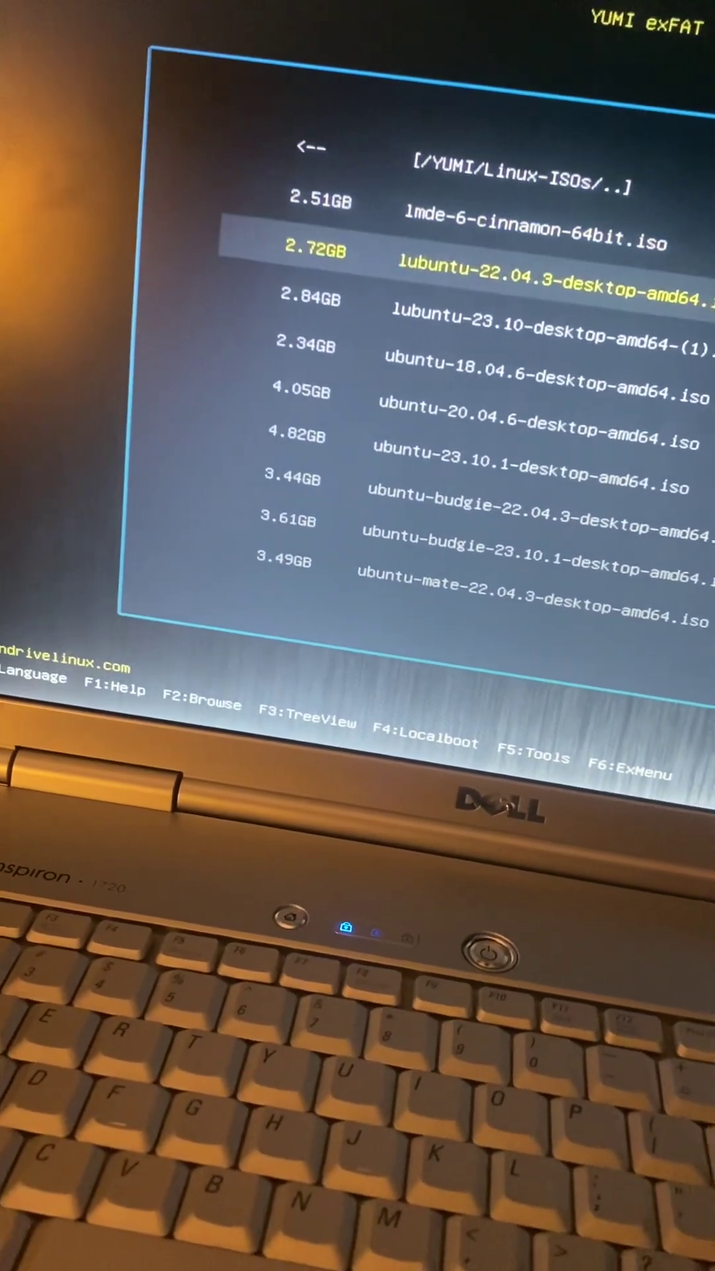
key(Down)
key(Down)
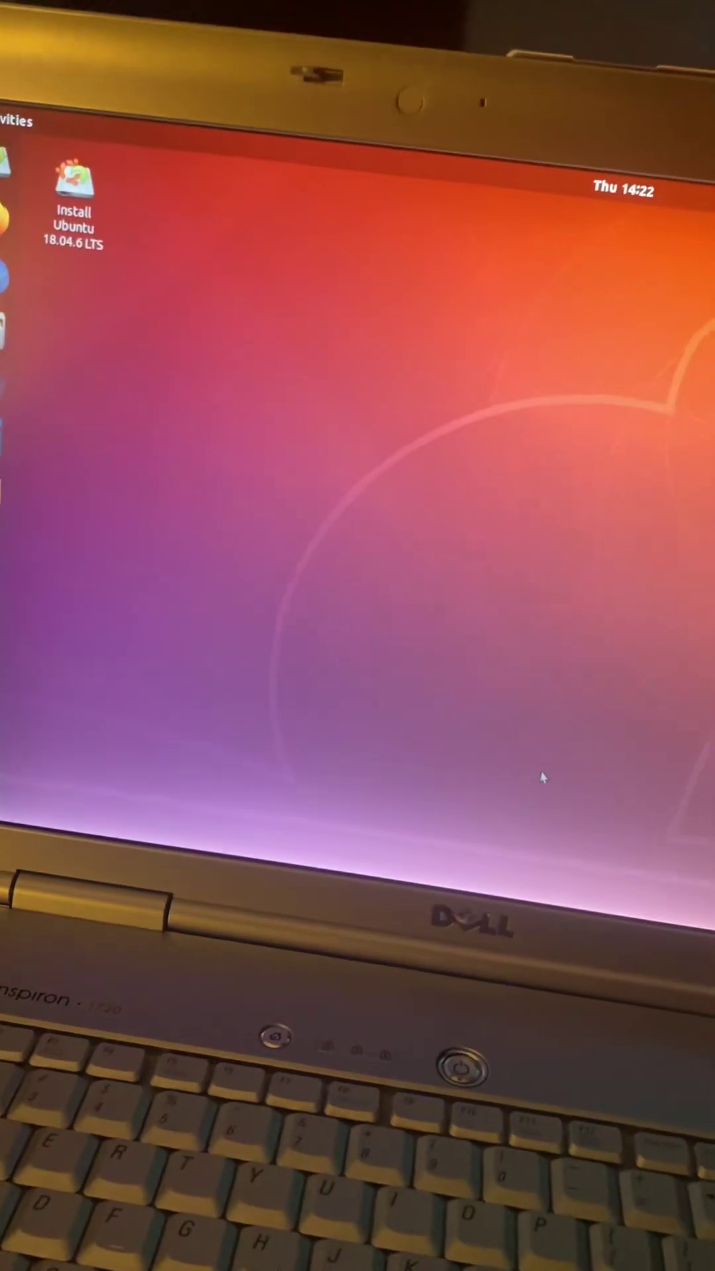
Step: Show the Applications grid with Firefox, Files, LibreOffice and Install Ubuntu using Super+A
key(super+a)
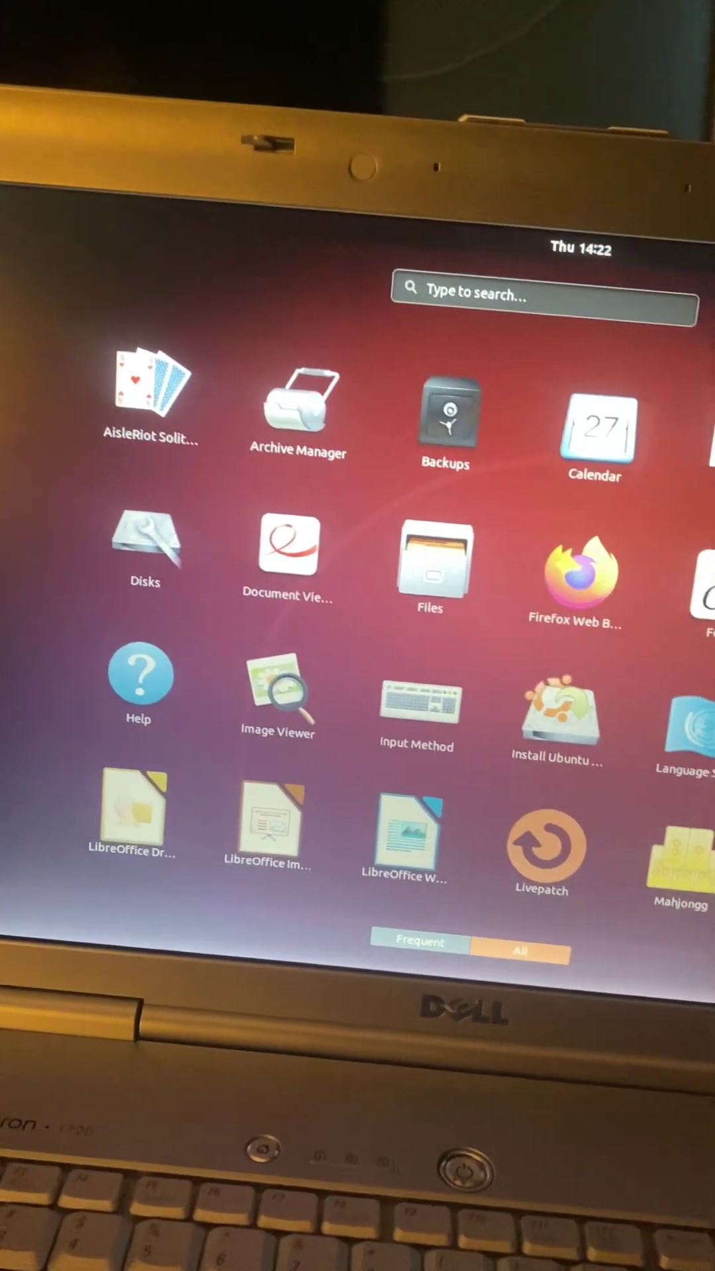
scroll(397, 616, down, 1)
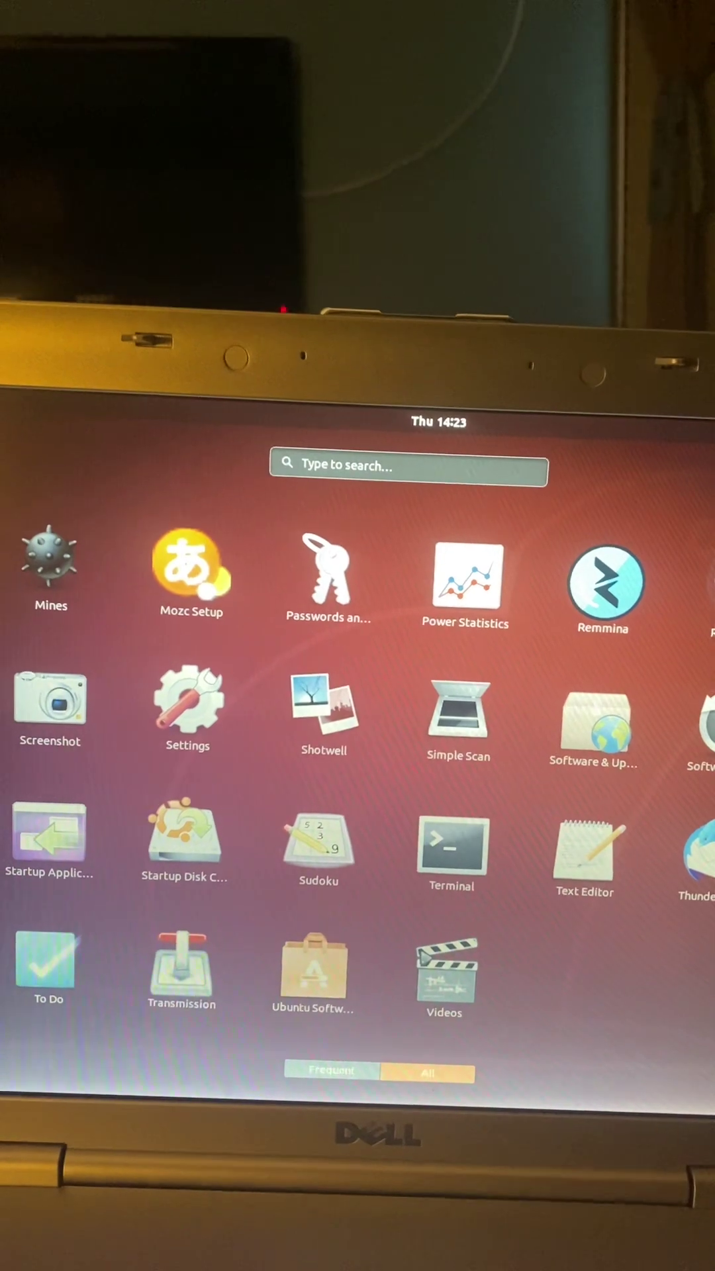
key(XF86PowerOff)
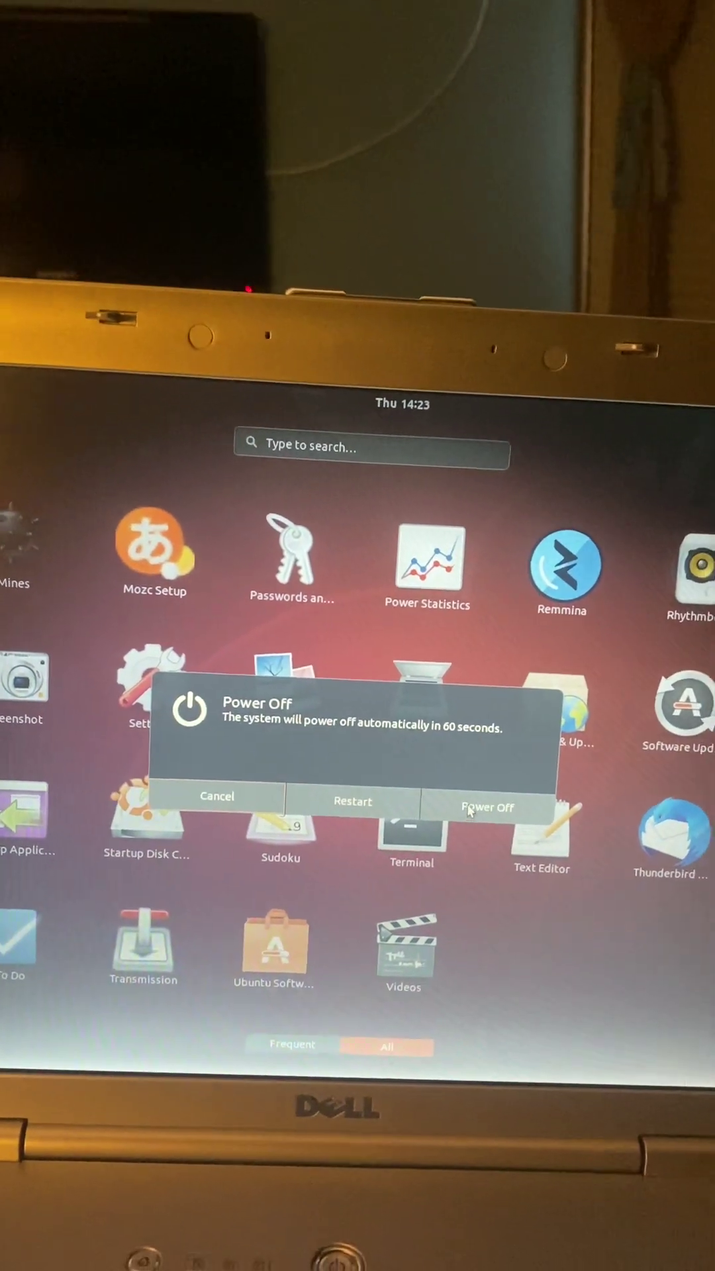
key(Escape)
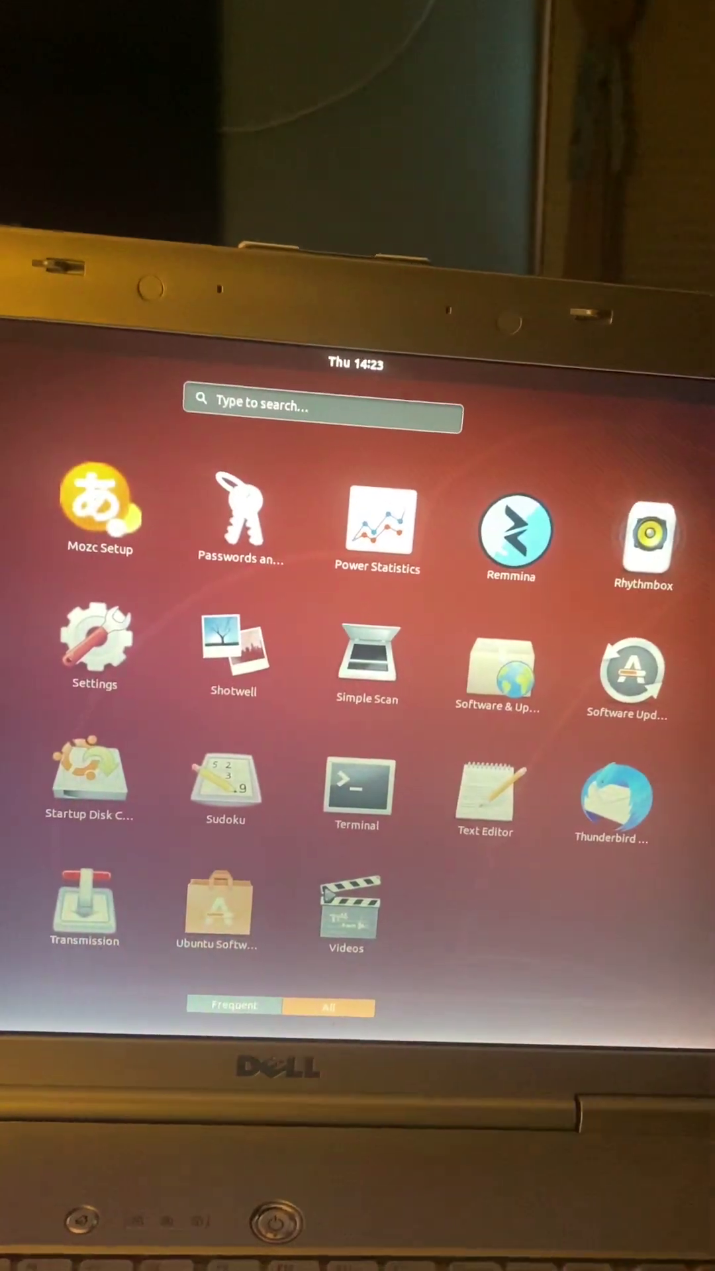